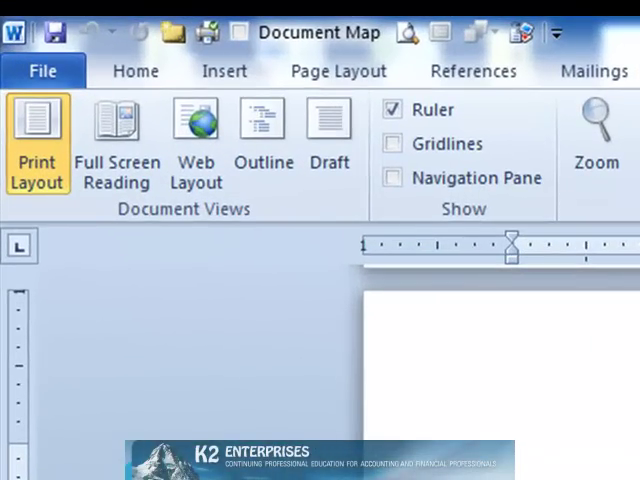
# Switch the Chapter 1 document to Full Screen Reading view, two screens side by side.
pyautogui.click(140, 155)
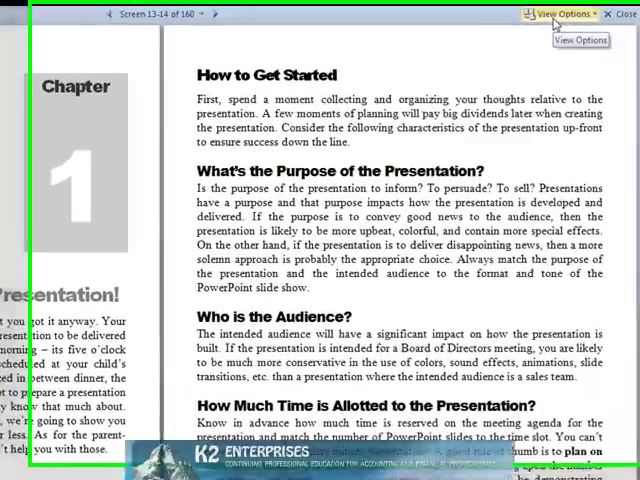
# Show the View Options menu in the top-right of the reading window.
pyautogui.click(585, 48)
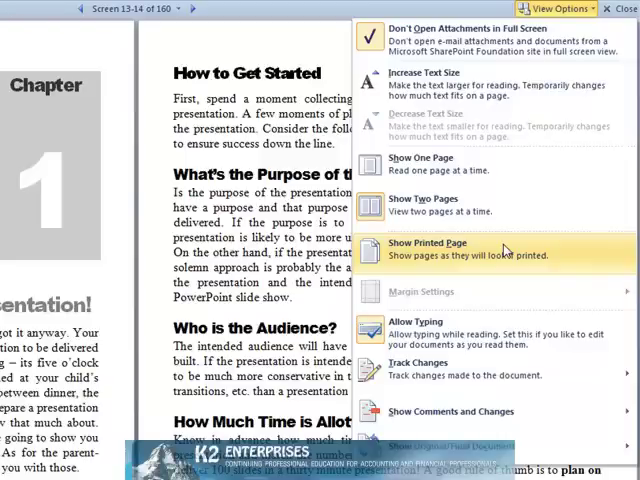
# Enable Show Printed Page so pages display as printed, side by side.
pyautogui.click(505, 250)
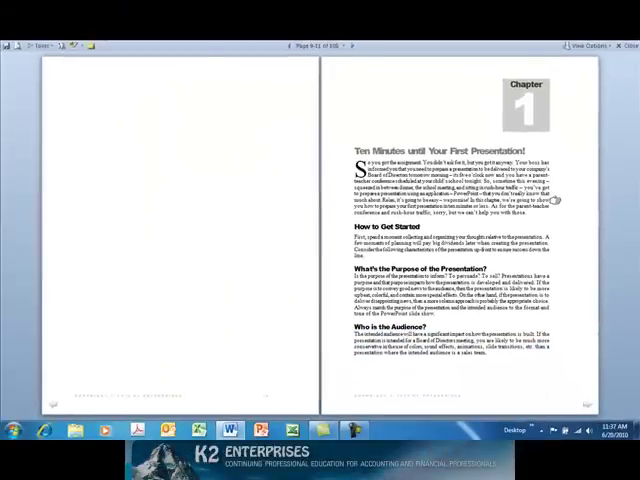